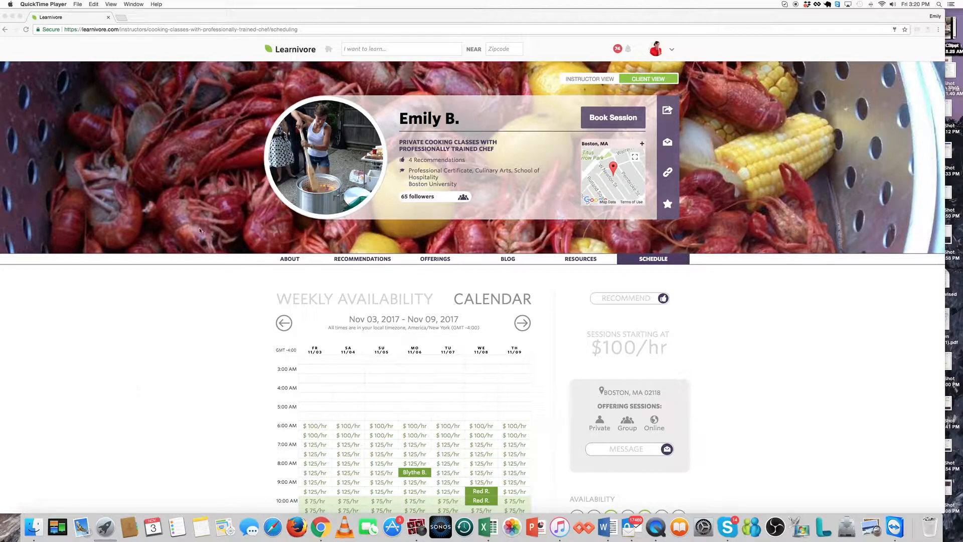
# Preview booking a Sunday 9:00 AM session, then close the booking preview.
pyautogui.click(592, 115)
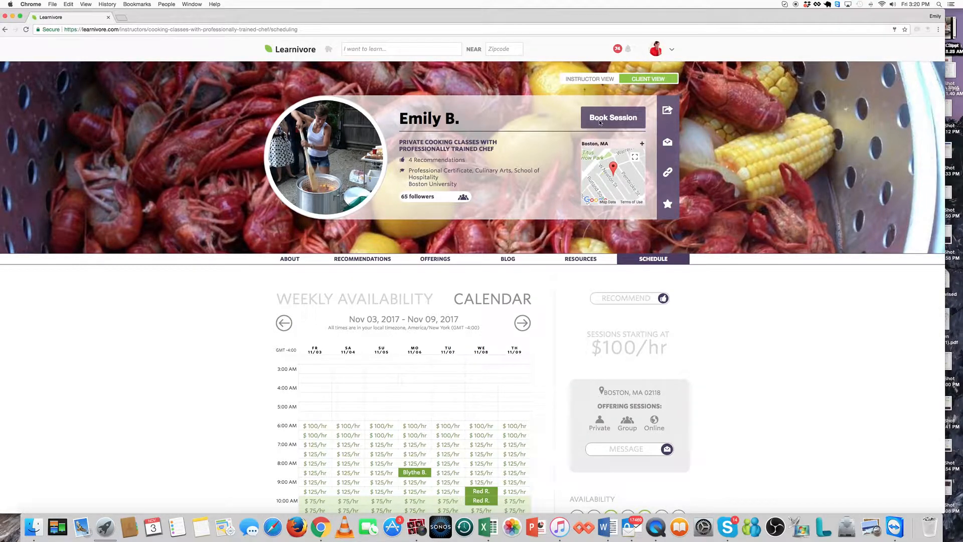
pyautogui.scroll(-2, 412, 434)
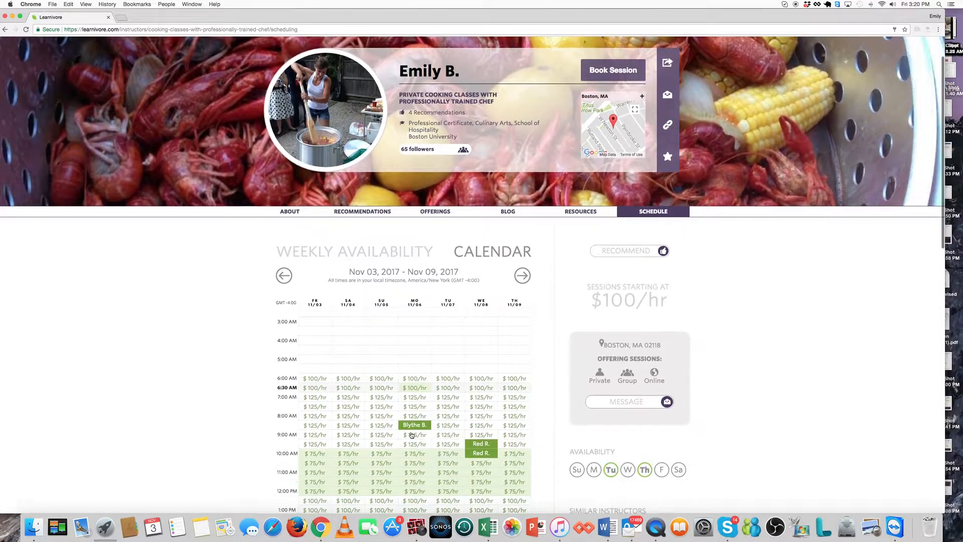
pyautogui.click(378, 436)
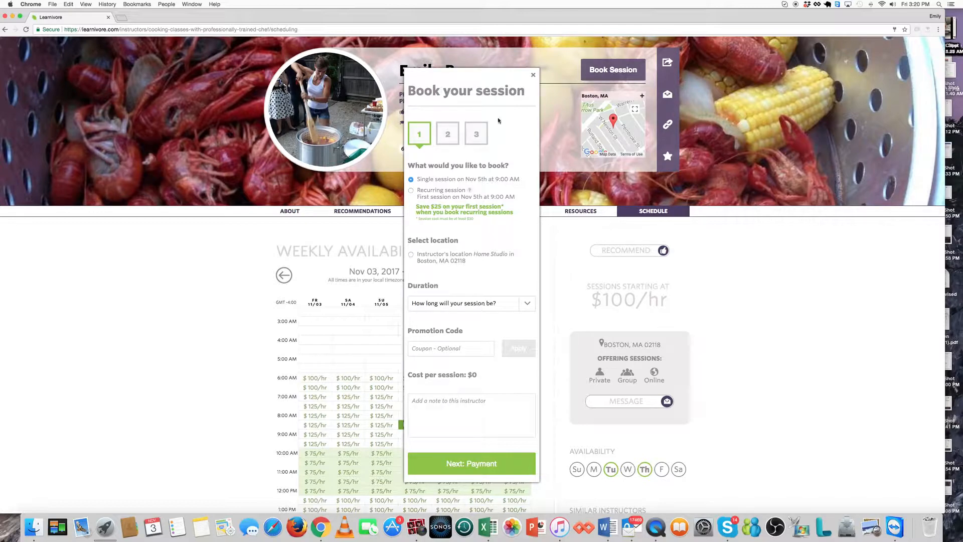
pyautogui.click(533, 74)
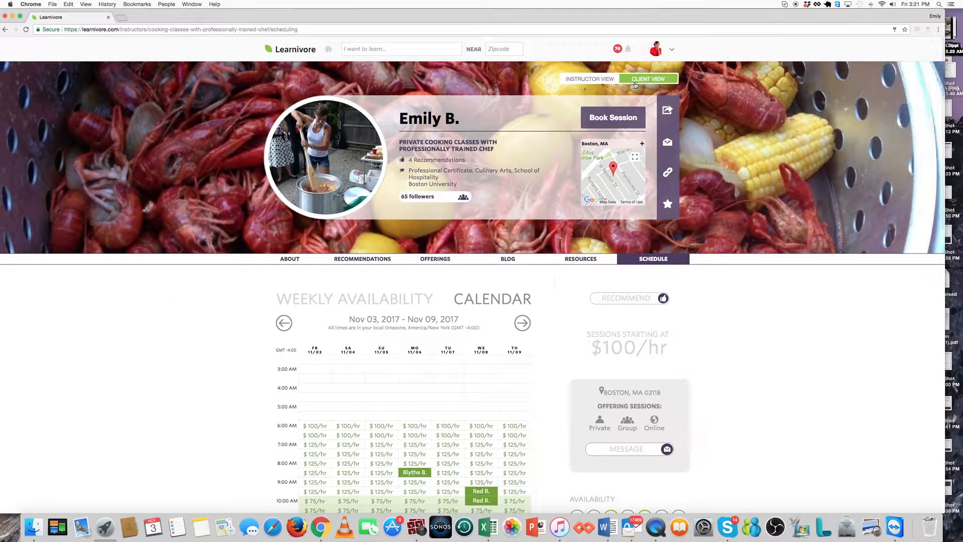
# Switch the profile to instructor view, glance at Resources, and return to the schedule.
pyautogui.click(589, 83)
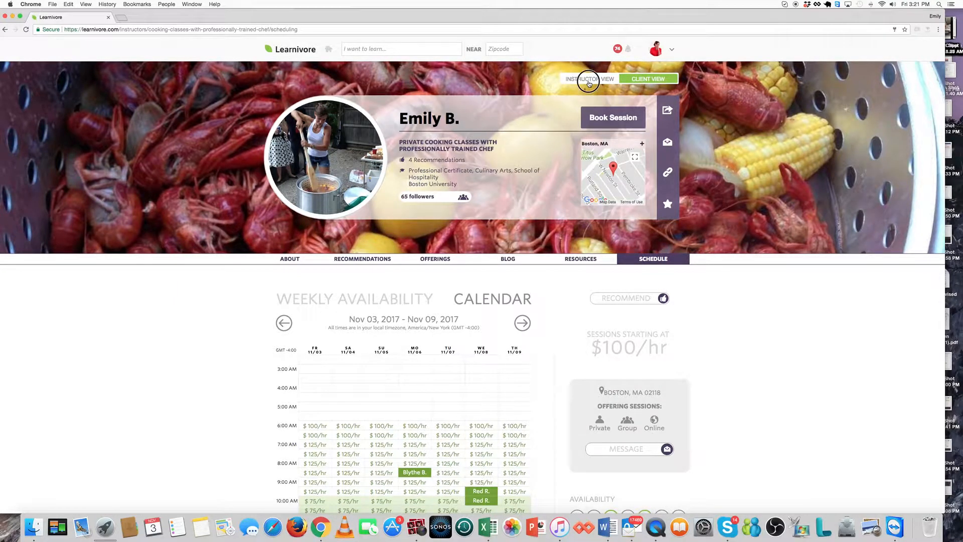
pyautogui.click(577, 79)
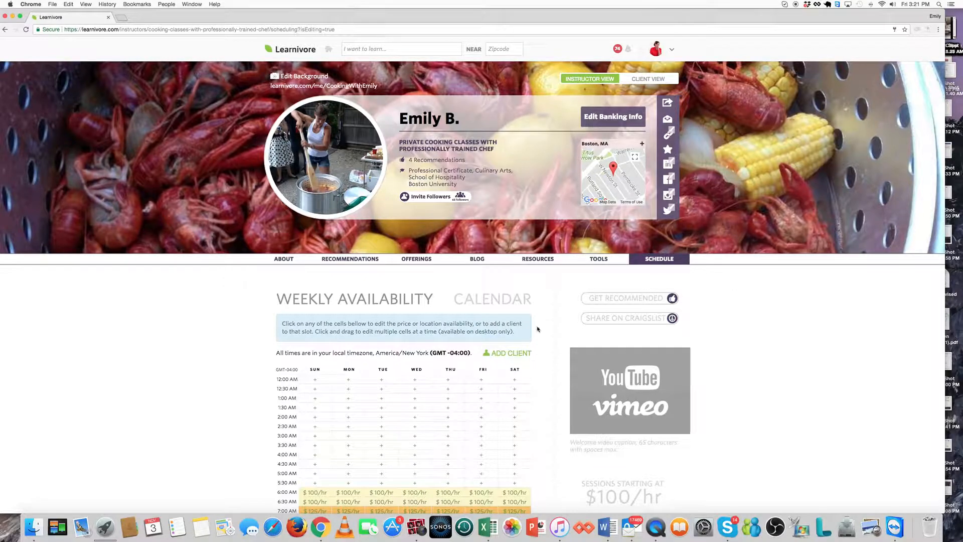
pyautogui.click(538, 260)
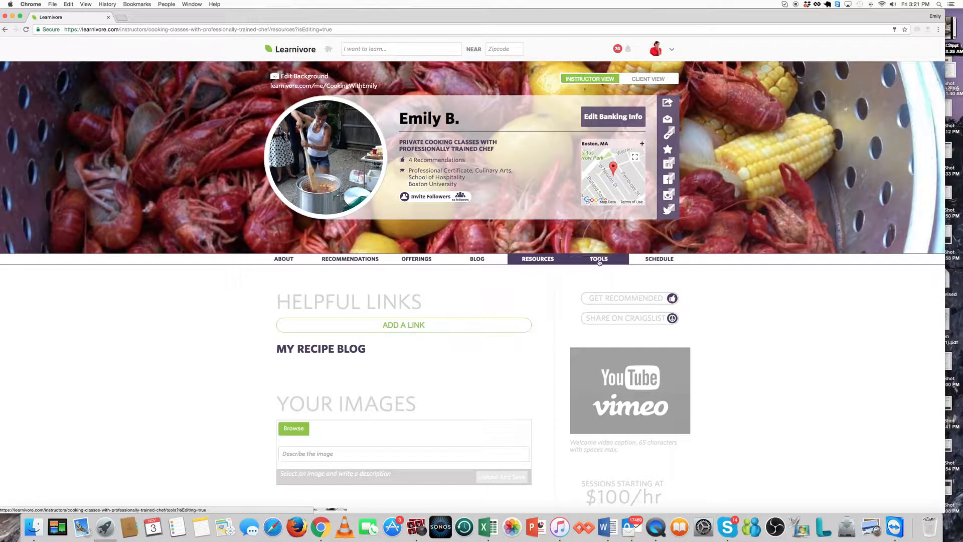
pyautogui.click(659, 259)
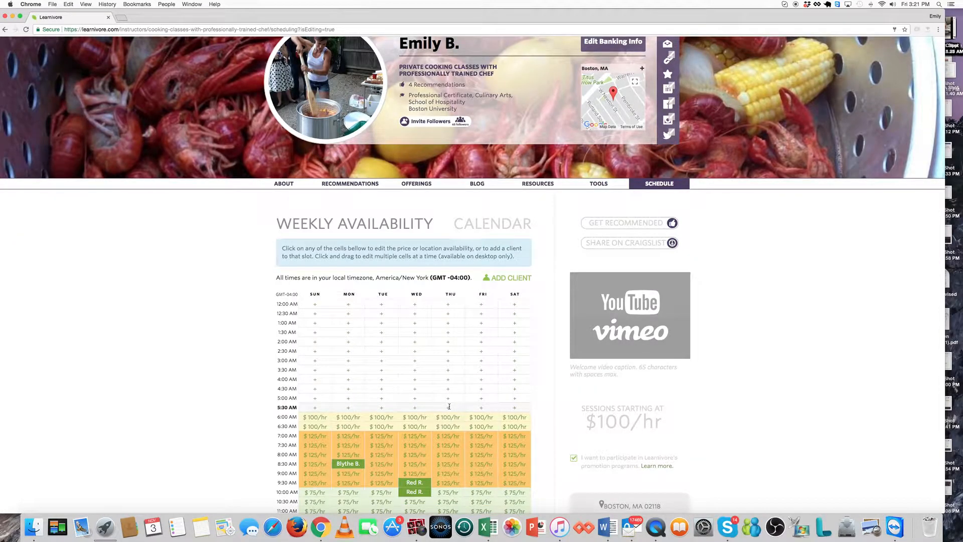
# Select the 6:00 and 6:30 AM rows from Sunday to Saturday and mark them unavailable.
pyautogui.scroll(-5, 409, 436)
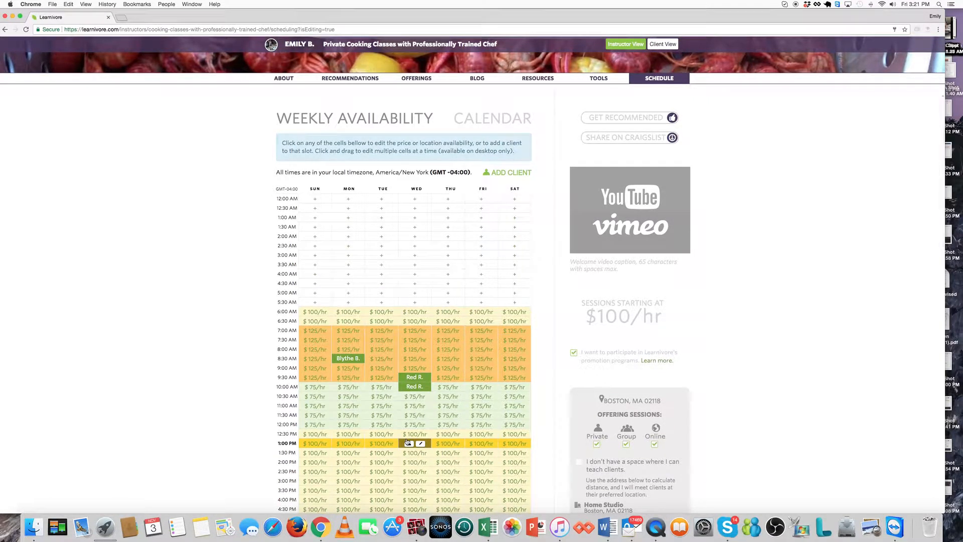
pyautogui.scroll(-1, 407, 442)
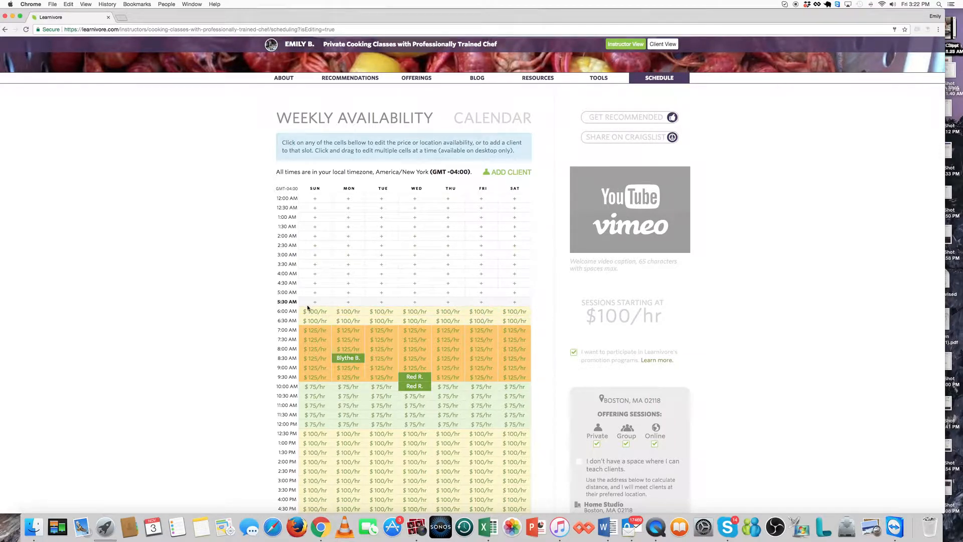
pyautogui.moveTo(303, 314); pyautogui.dragTo(535, 326)
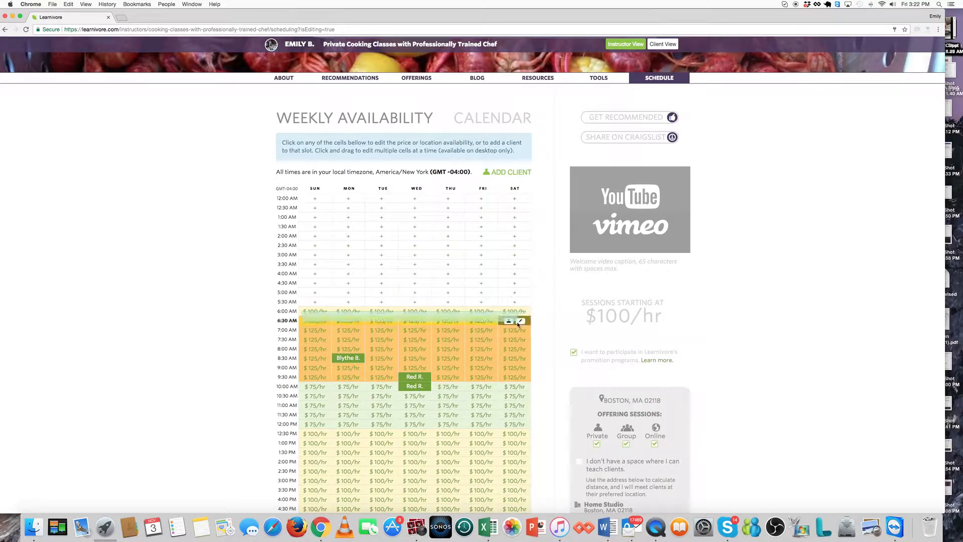
pyautogui.click(524, 322)
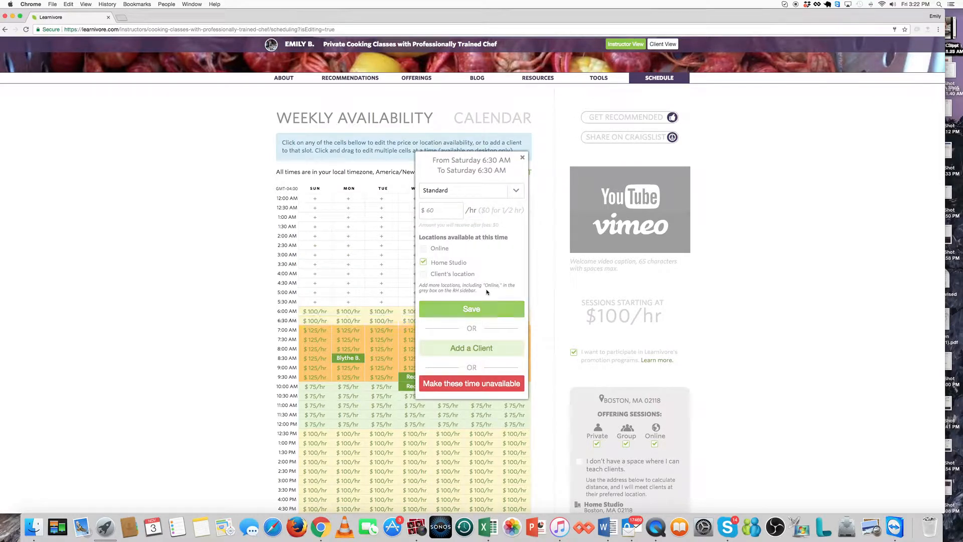
pyautogui.click(466, 384)
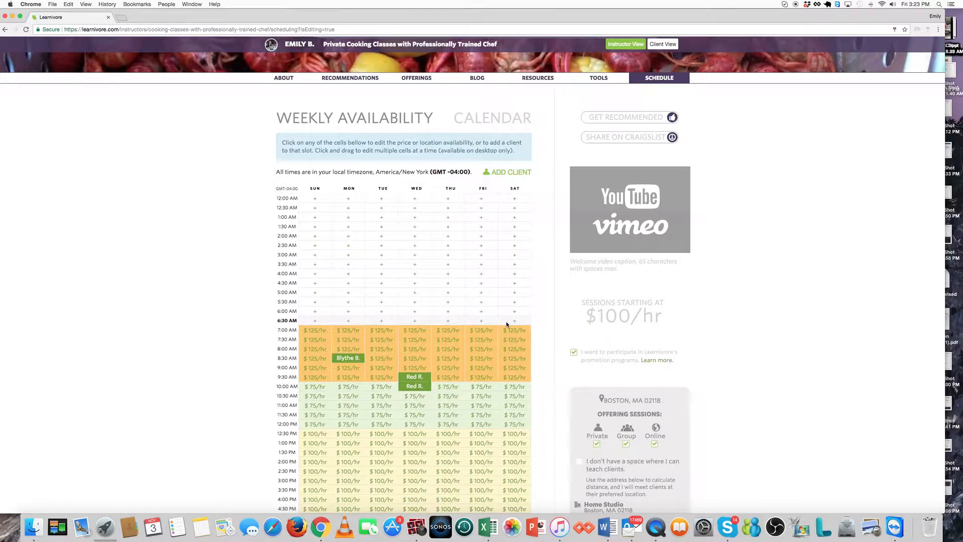
# Select the Saturday column from 7:00 AM to 10:00 PM and mark it unavailable.
pyautogui.moveTo(506, 323); pyautogui.dragTo(519, 529)
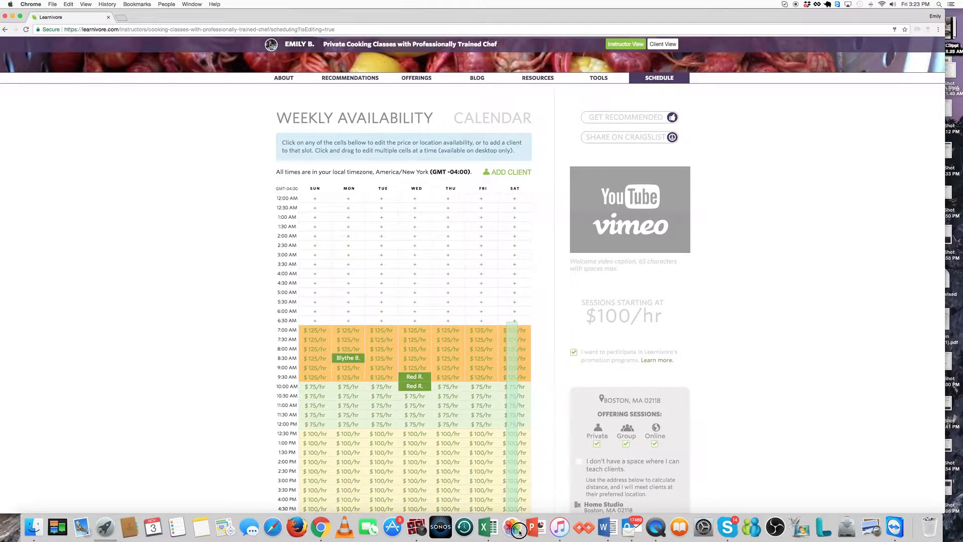
pyautogui.scroll(-3, 556, 447)
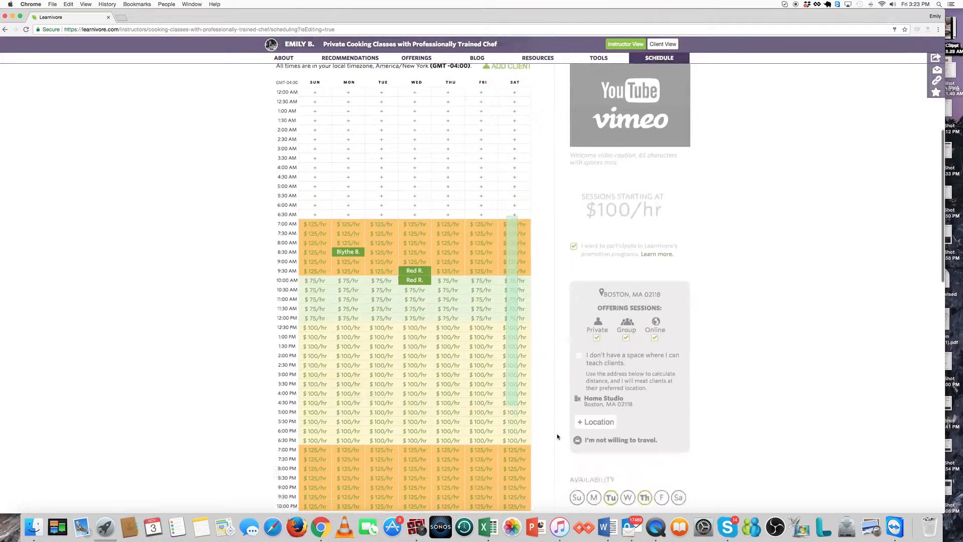
pyautogui.scroll(-5, 558, 437)
pyautogui.moveTo(557, 437); pyautogui.dragTo(528, 334)
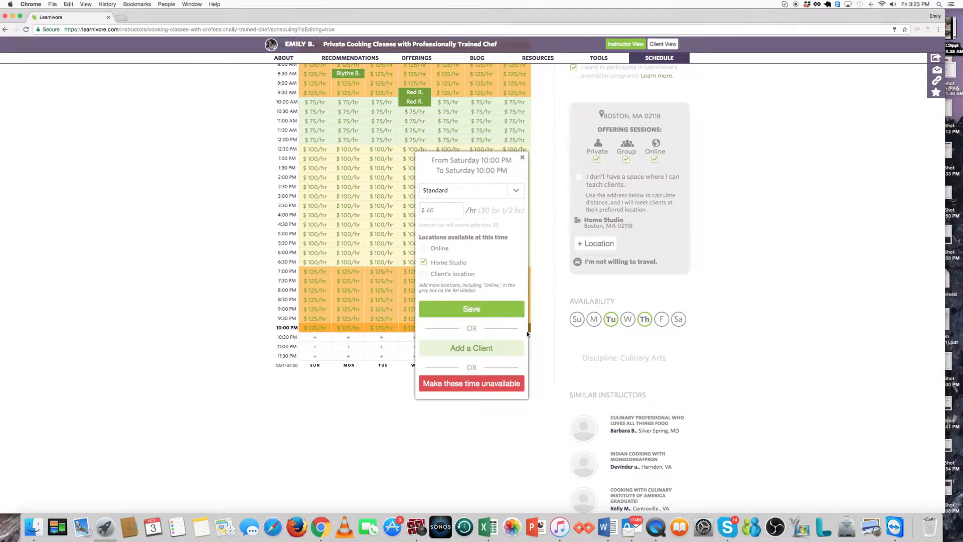
pyautogui.click(495, 384)
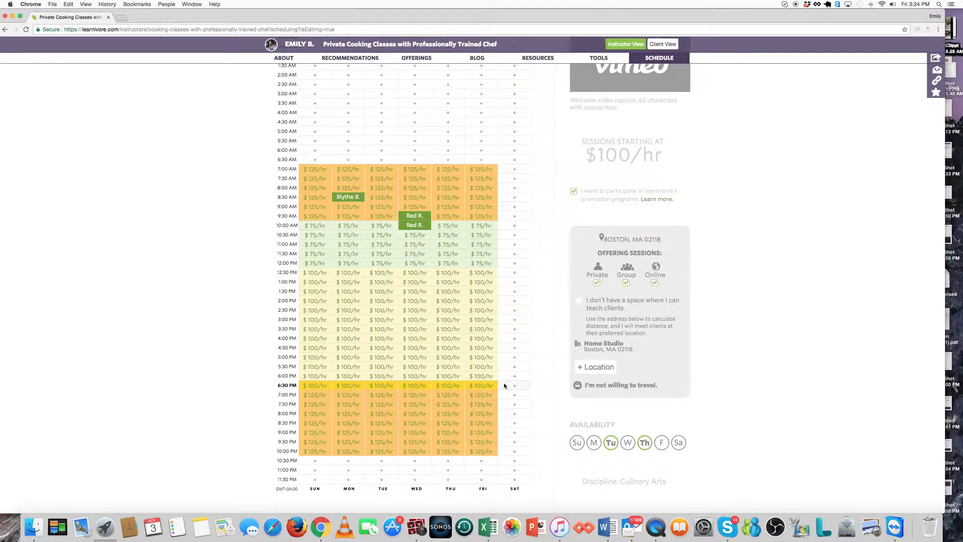
# Select Sunday–Friday 7:00–9:30 AM and give those slots a Standard rate of $100/hr.
pyautogui.moveTo(323, 258)
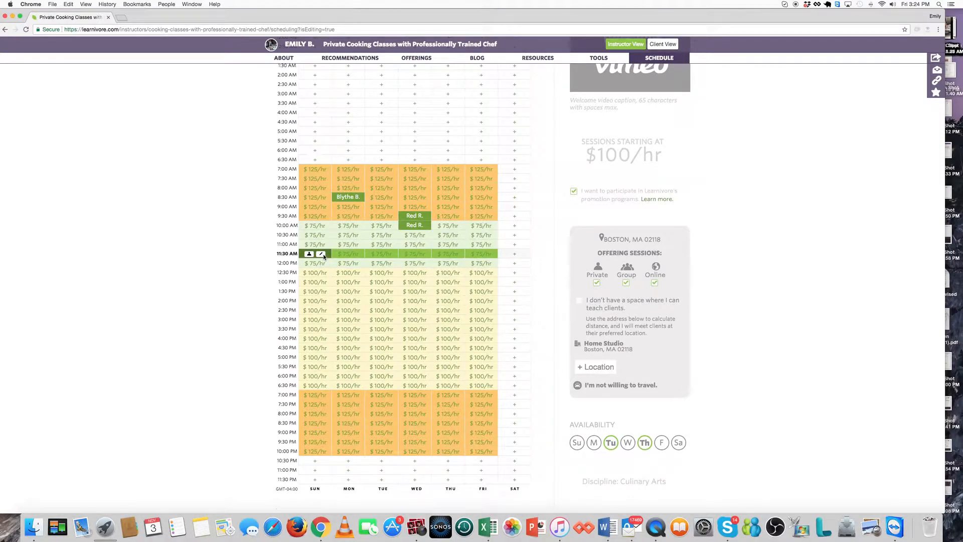
pyautogui.moveTo(322, 171)
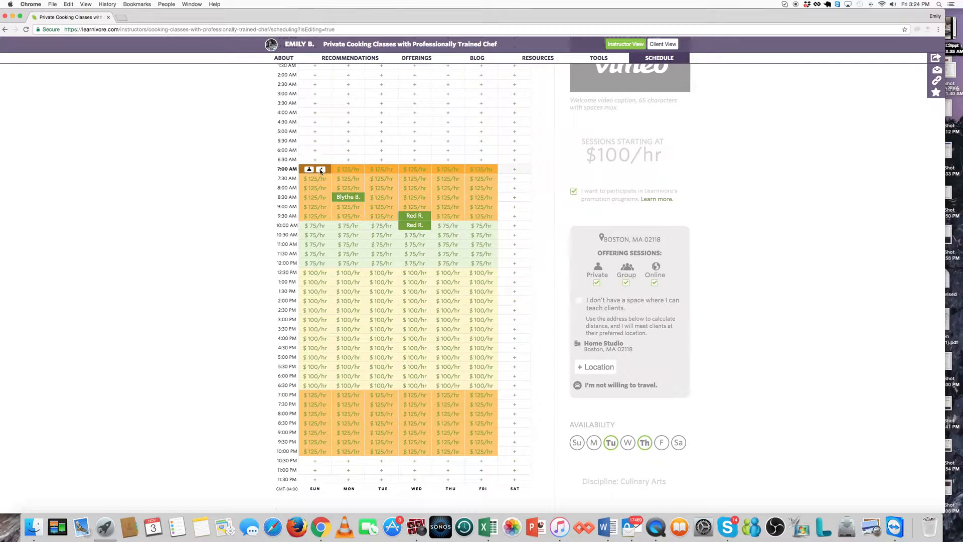
pyautogui.click(302, 171)
pyautogui.moveTo(302, 170); pyautogui.dragTo(498, 222)
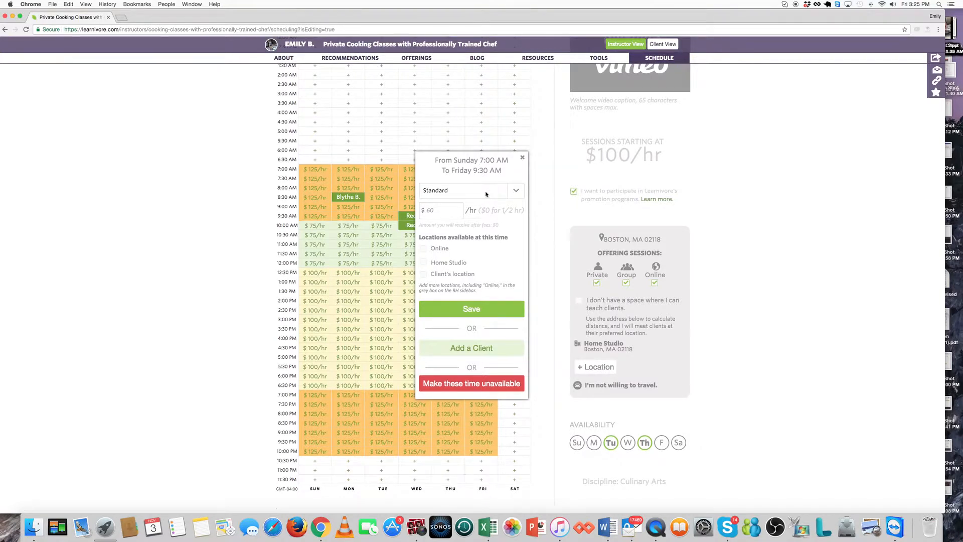
pyautogui.click(486, 193)
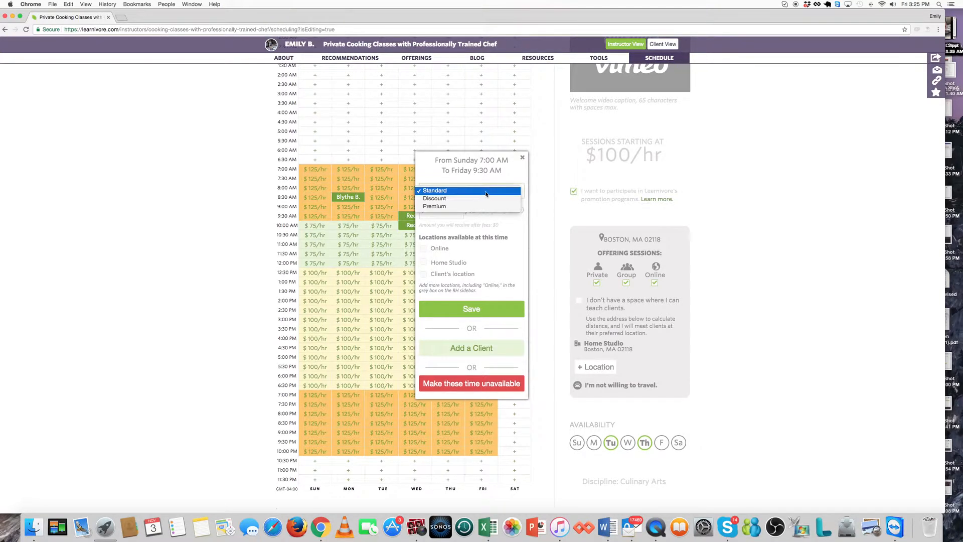
pyautogui.click(474, 193)
pyautogui.click(435, 210)
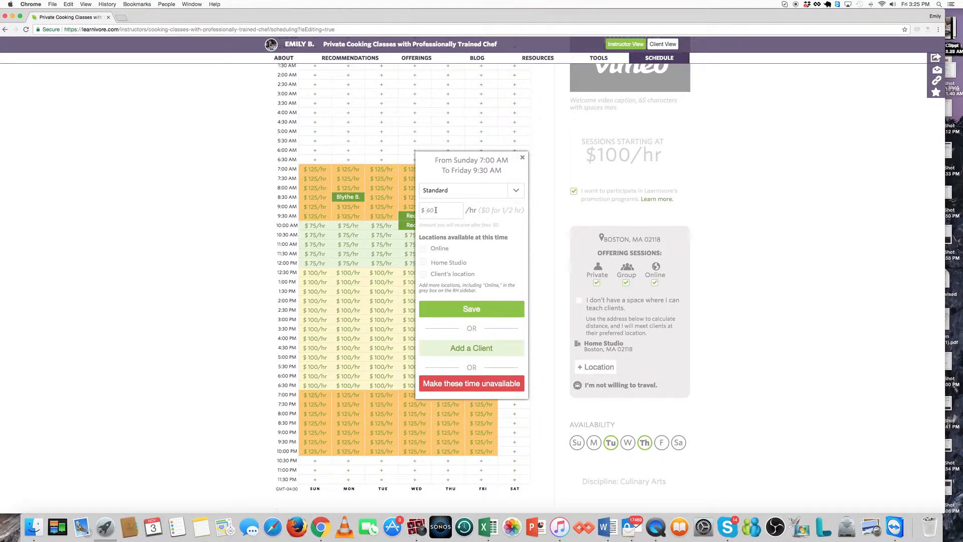
pyautogui.write('100')
# Offer those slots online, at the home studio and at the client's location, and save.
pyautogui.click(423, 249)
pyautogui.click(423, 262)
pyautogui.click(424, 275)
pyautogui.click(485, 312)
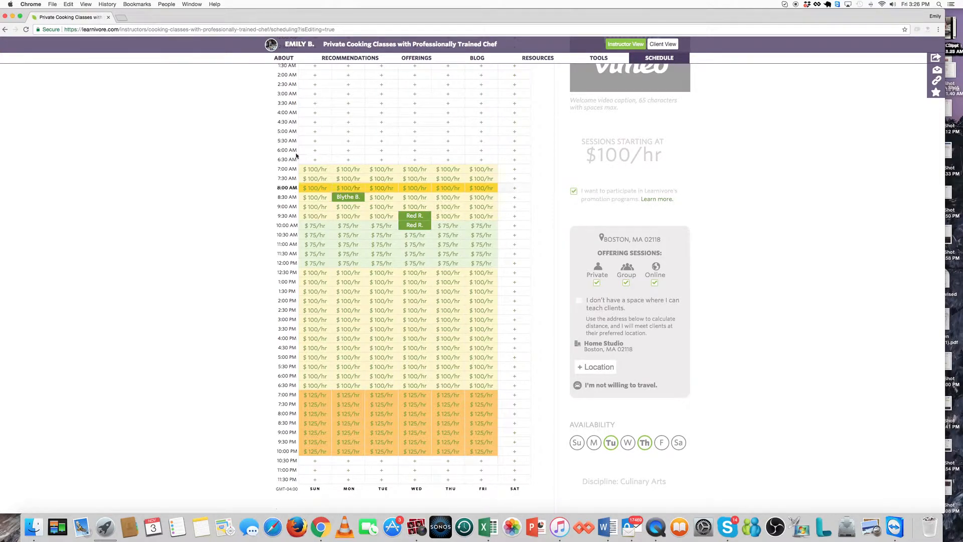
pyautogui.scroll(4, 380, 136)
pyautogui.scroll(1, 381, 135)
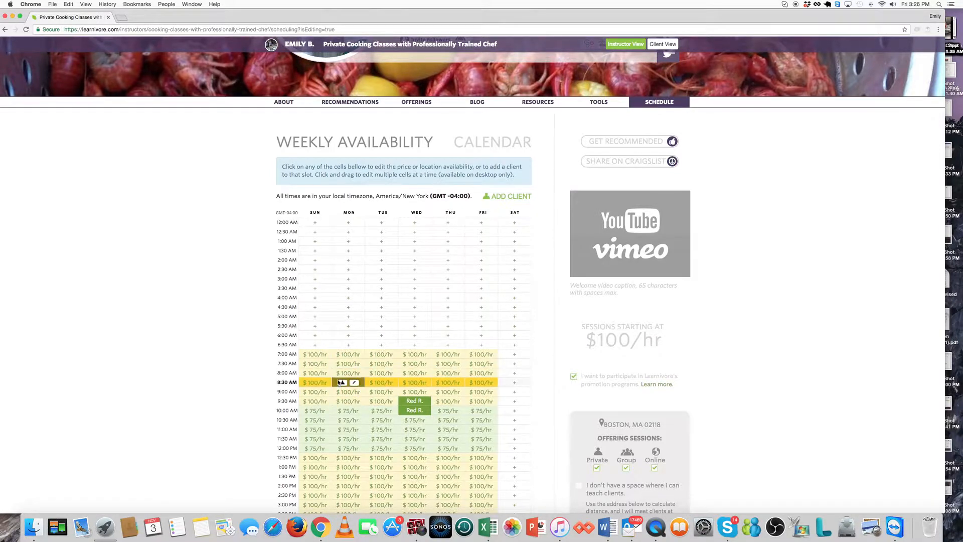
pyautogui.click(342, 383)
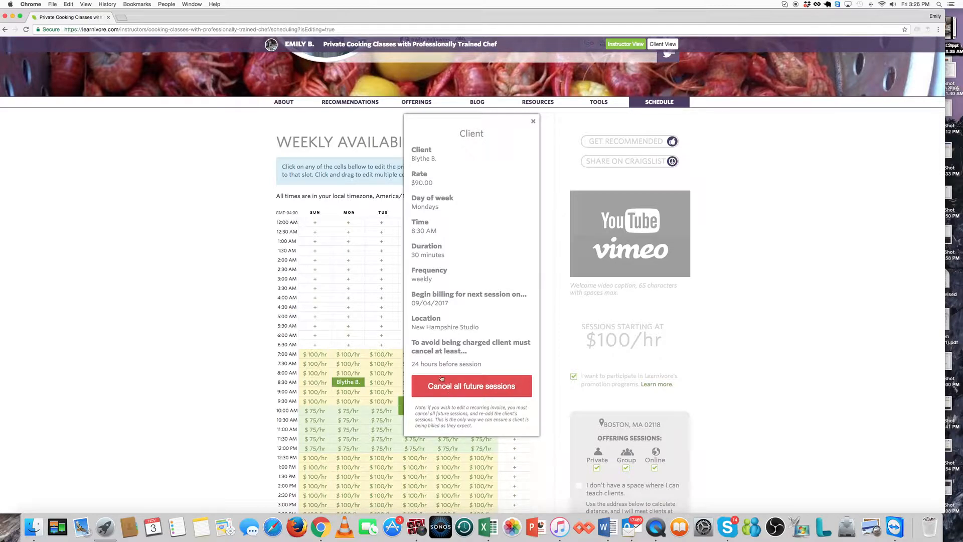
pyautogui.click(533, 121)
pyautogui.scroll(-2, 373, 367)
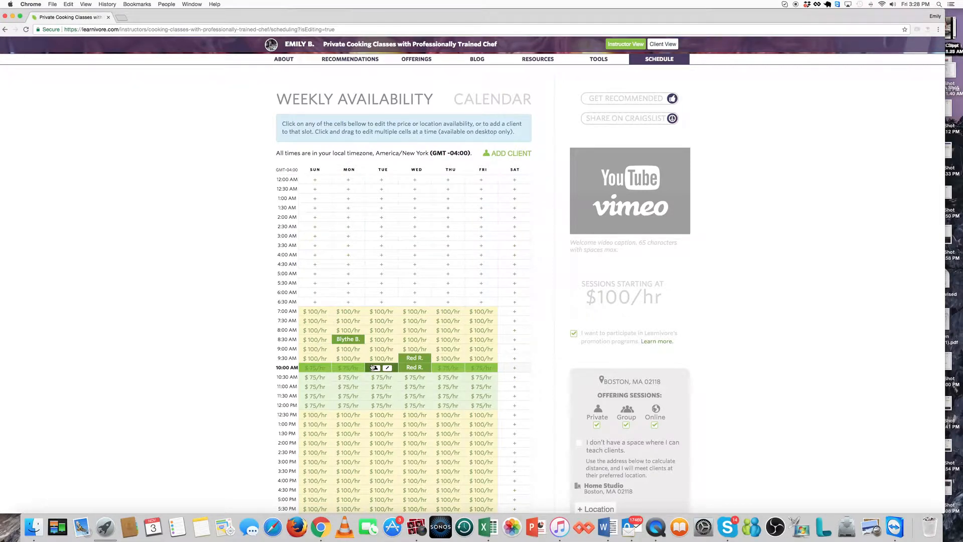
# Check the Monday Nov 6 8:30 AM booking in the calendar, then return to weekly availability.
pyautogui.click(485, 98)
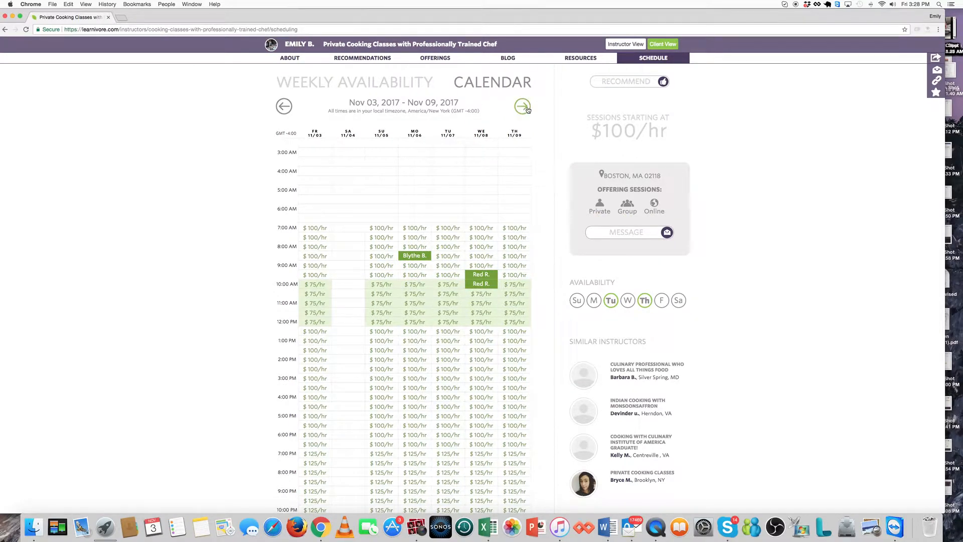
pyautogui.click(410, 257)
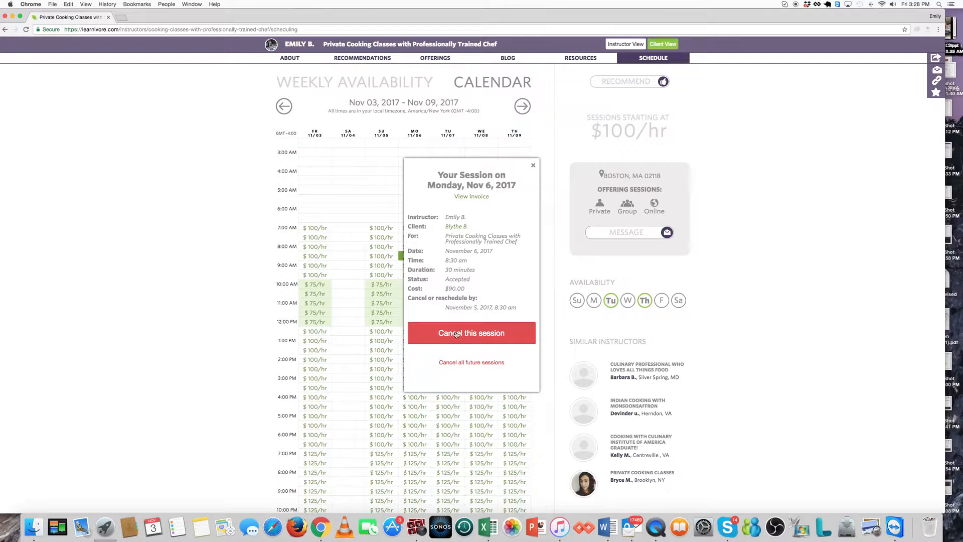
pyautogui.click(535, 166)
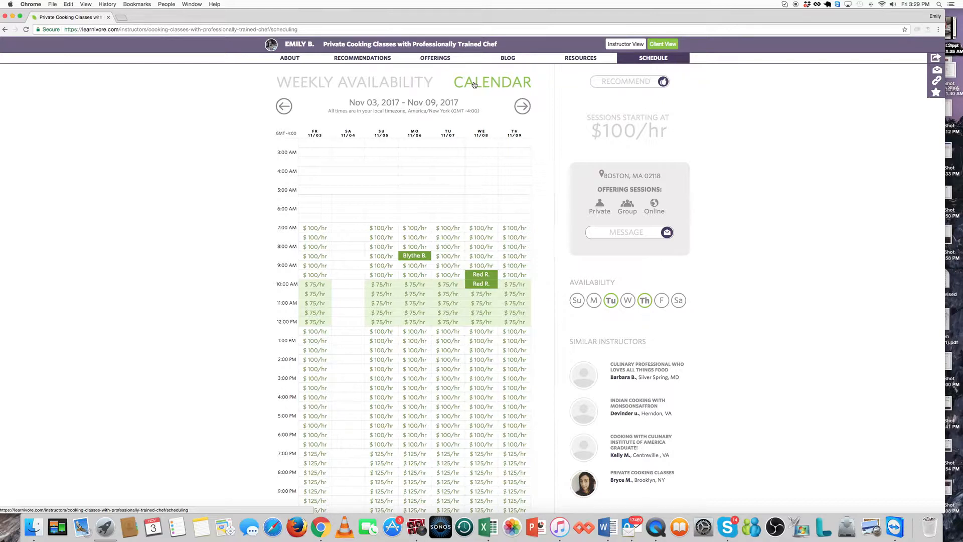
pyautogui.click(364, 86)
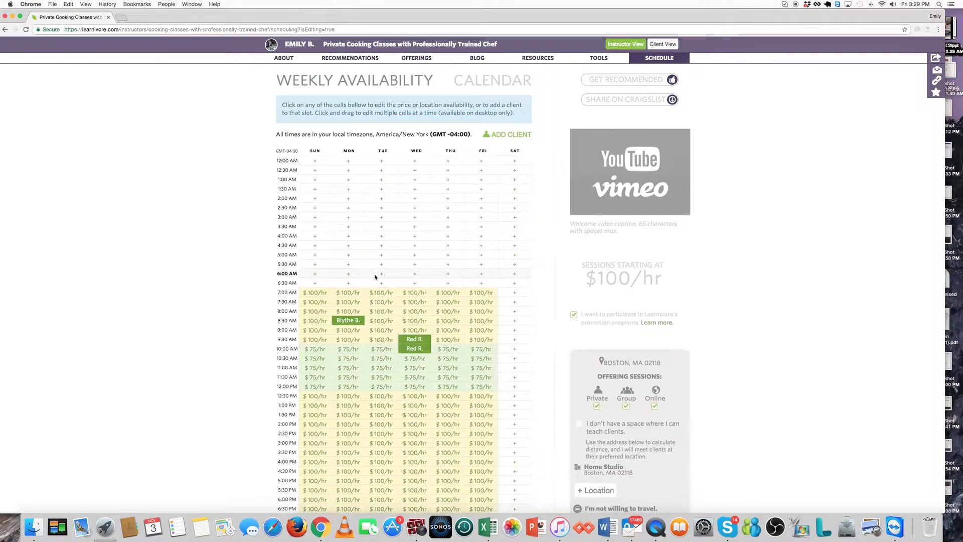
# Open the Add a Client form from the Thursday 8:30 AM cell of the weekly grid.
pyautogui.scroll(-2, 375, 276)
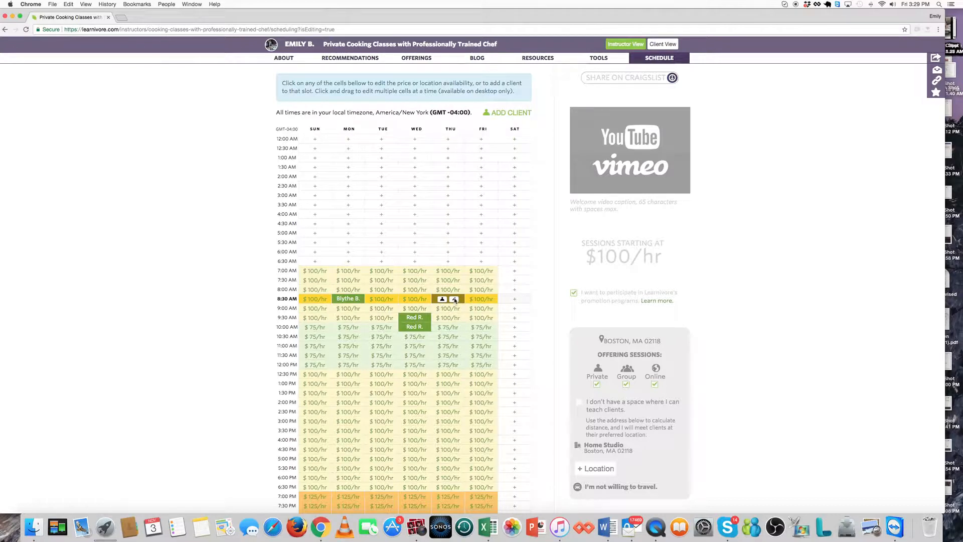
pyautogui.click(443, 300)
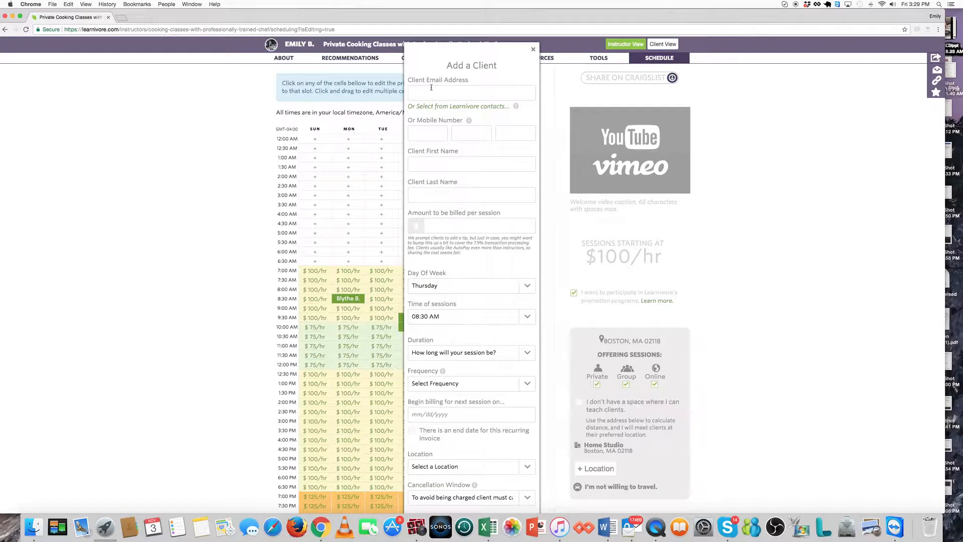
# Enter the new client's e-mail address in the Client Email Address field.
pyautogui.click(430, 131)
pyautogui.click(414, 91)
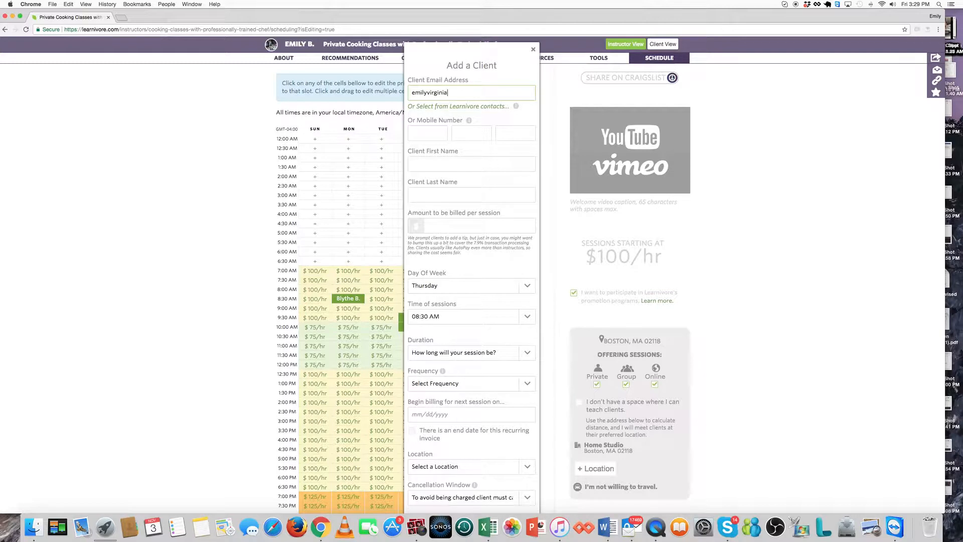
# Fill in the client's first and last name and a billed amount of 75 per session.
pyautogui.click(428, 158)
pyautogui.write('B')
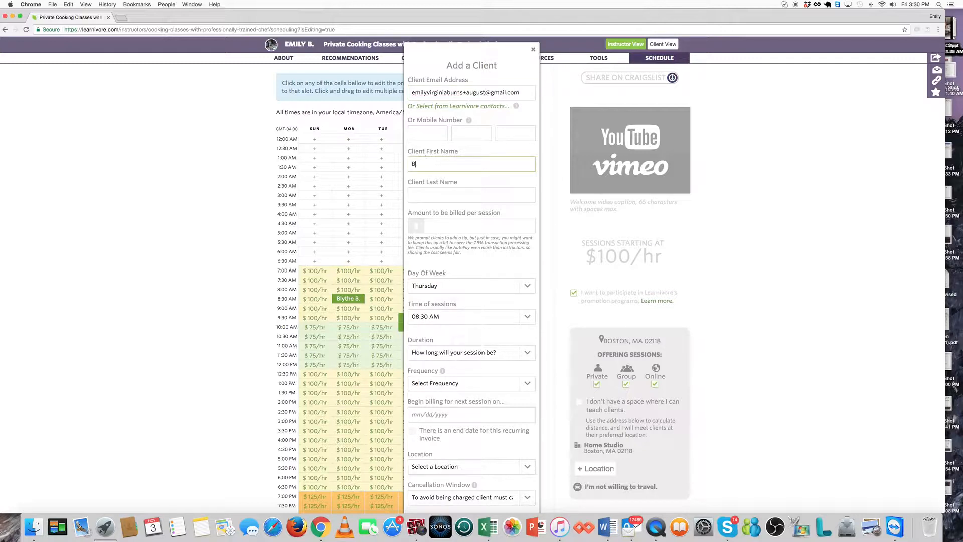
pyautogui.write('ustu')
pyautogui.press('BackSpace')
pyautogui.click(428, 195)
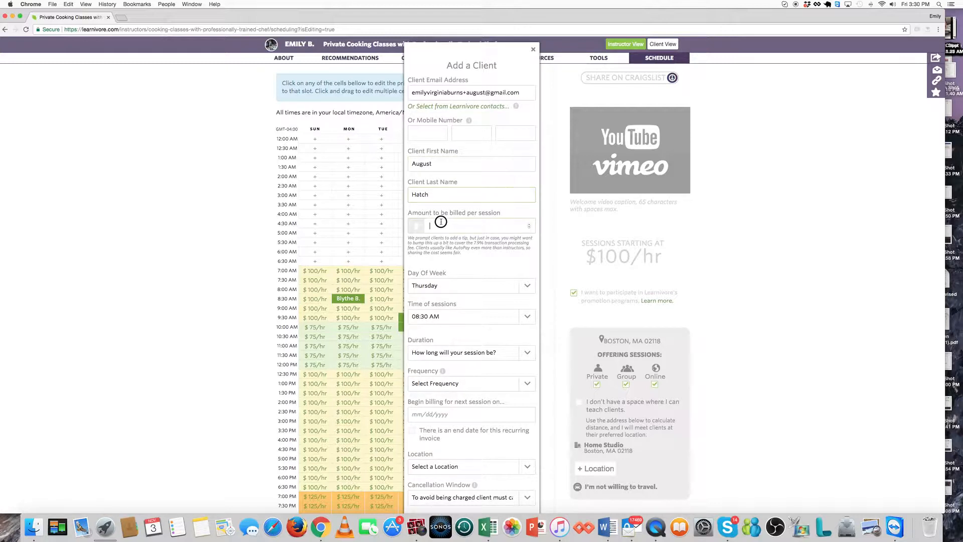
pyautogui.click(441, 222)
pyautogui.write('75')
# Set the sessions to Thursday, 1 hour long, recurring bi-weekly.
pyautogui.click(454, 287)
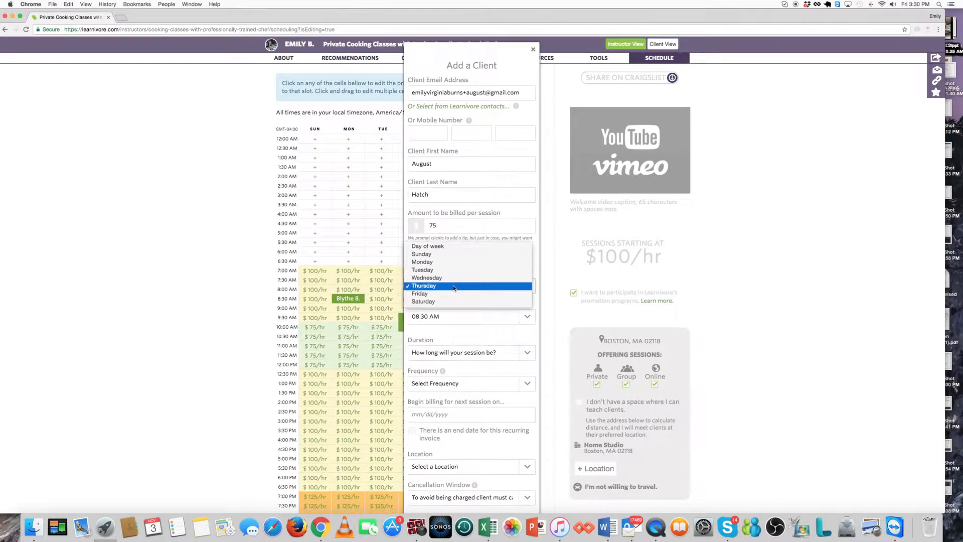
pyautogui.click(454, 287)
pyautogui.scroll(-1, 454, 325)
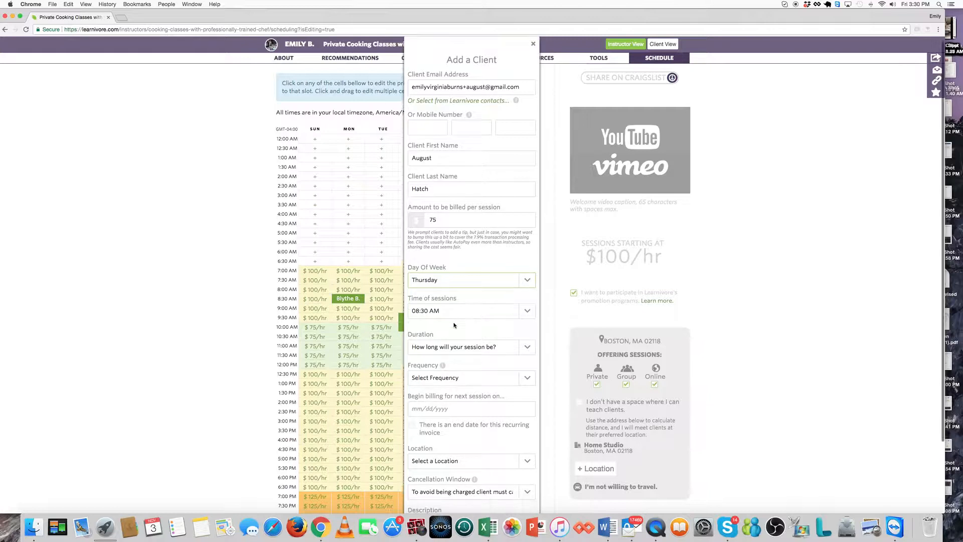
pyautogui.click(452, 345)
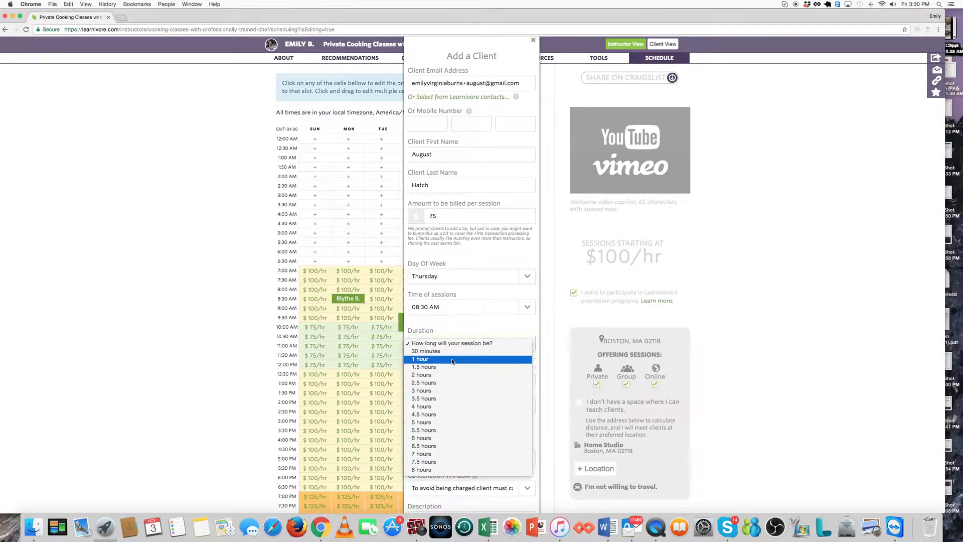
pyautogui.click(453, 359)
pyautogui.scroll(-5, 453, 362)
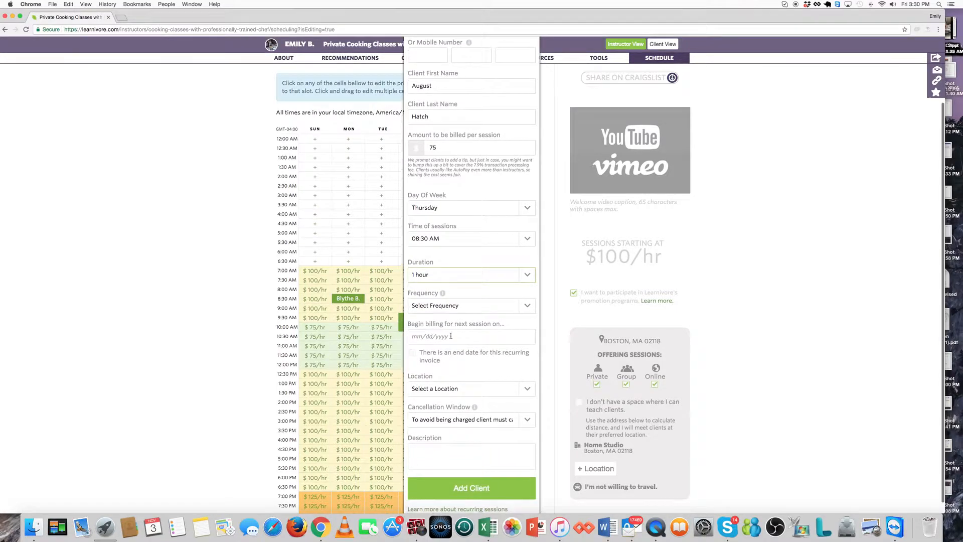
pyautogui.click(446, 307)
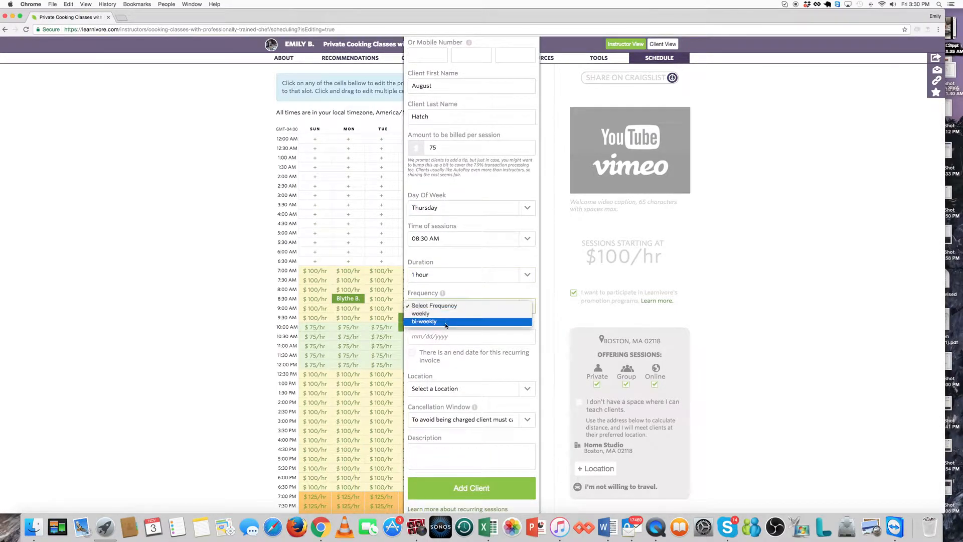
pyautogui.click(444, 321)
# Bill from 11/10/2017, hold sessions Online with 24-hour cancellation, and add the client.
pyautogui.click(444, 337)
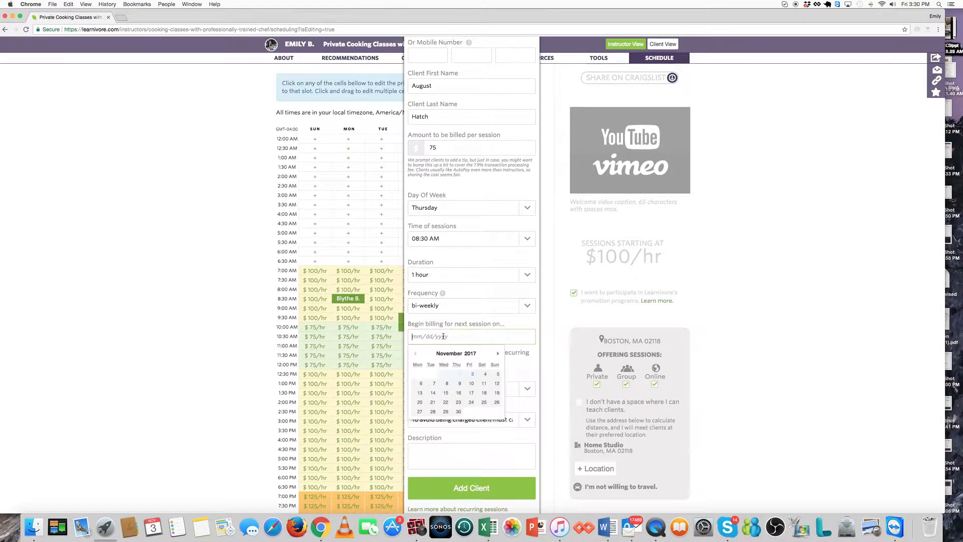
pyautogui.click(472, 384)
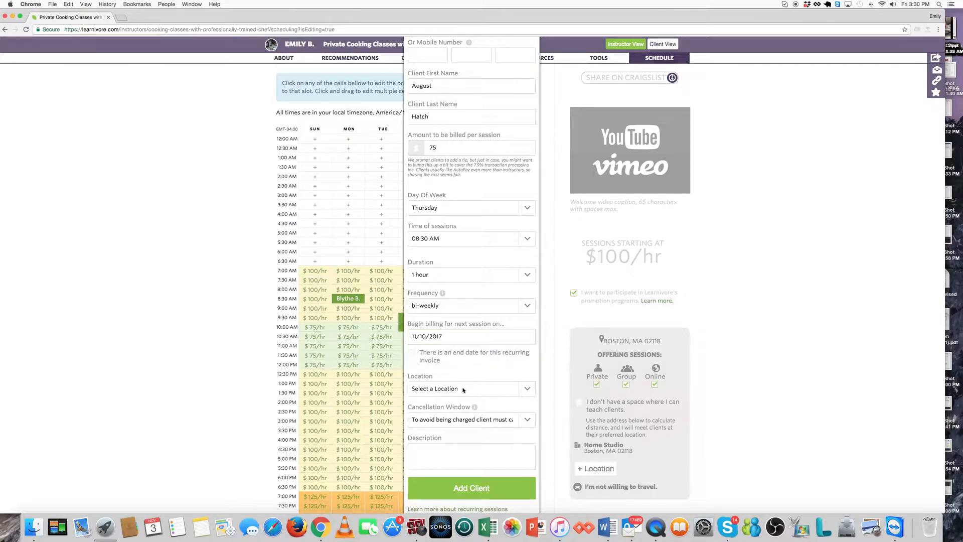
pyautogui.click(463, 389)
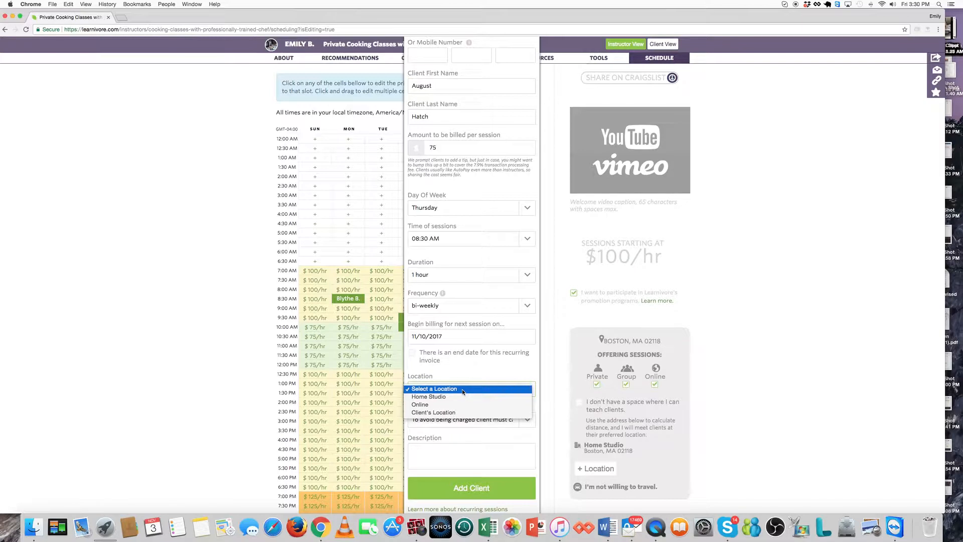
pyautogui.click(463, 404)
pyautogui.scroll(-1, 462, 407)
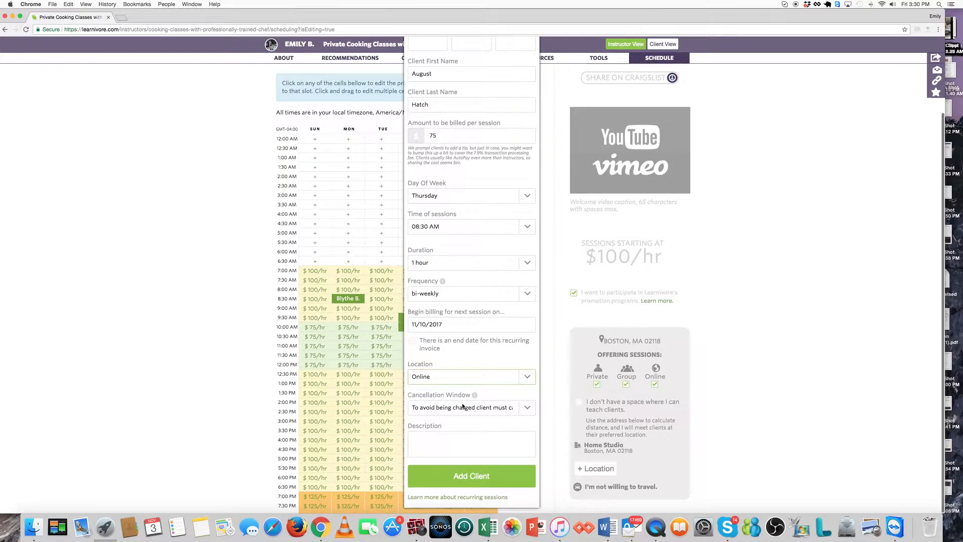
pyautogui.click(463, 408)
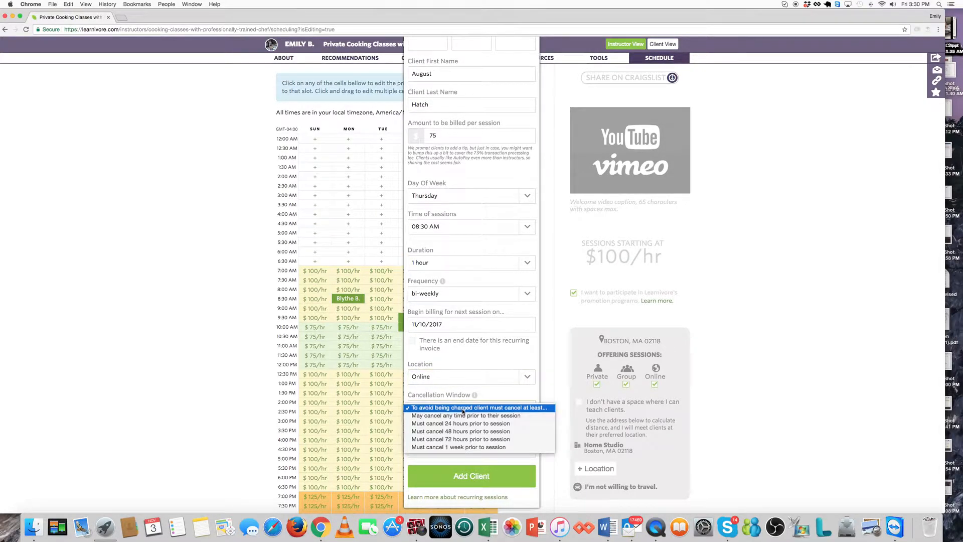
pyautogui.click(462, 424)
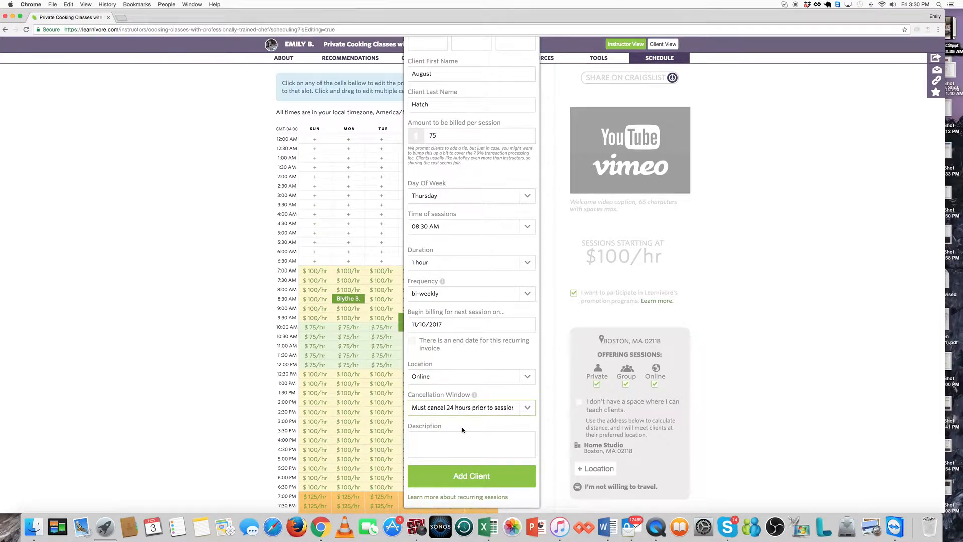
pyautogui.click(455, 477)
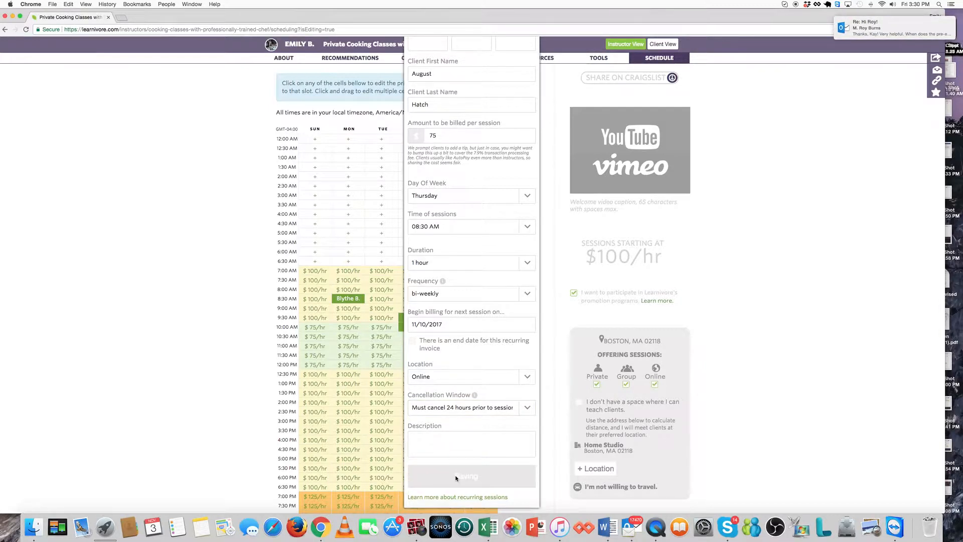